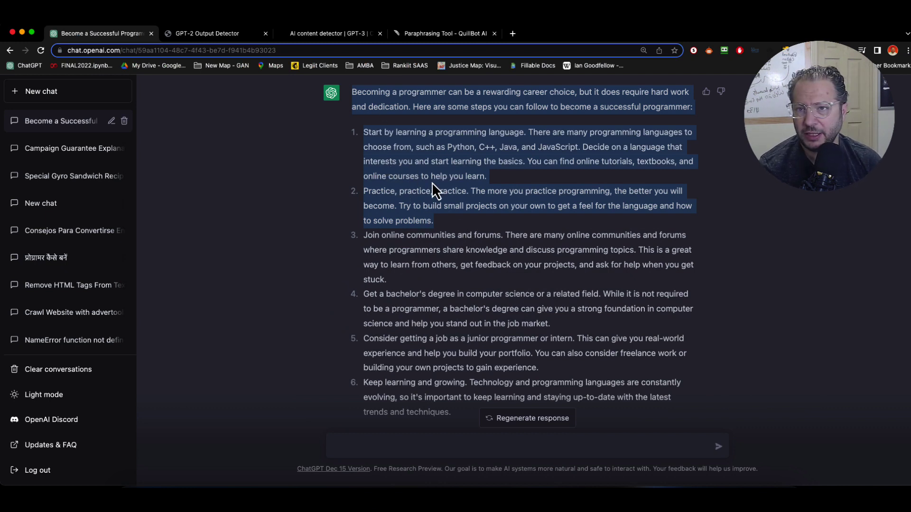
Copy the ChatGPT intro paragraph and first two steps on becoming a successful programmer.
drag(436, 221, 348, 87)
key(super+c)
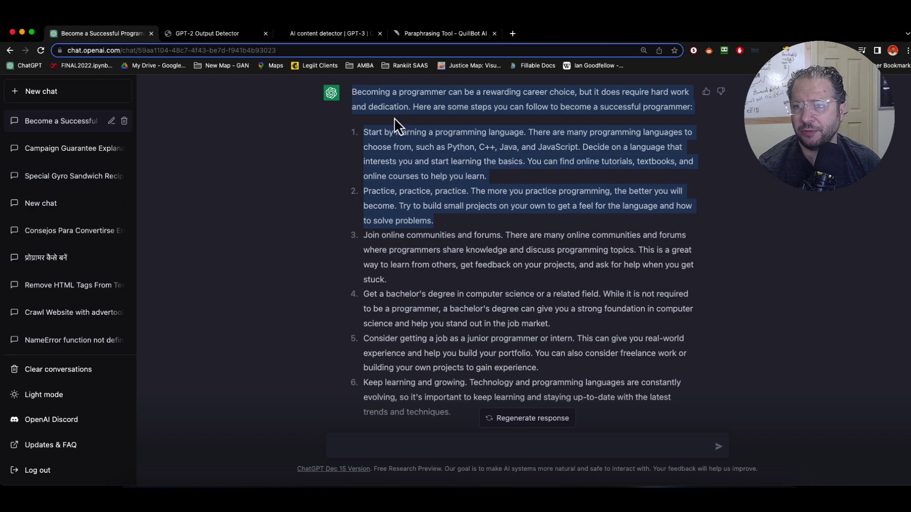
click(213, 34)
Paste the copied passage into the GPT-2 Output Detector, which scores it 99.98% fake.
key(super+v)
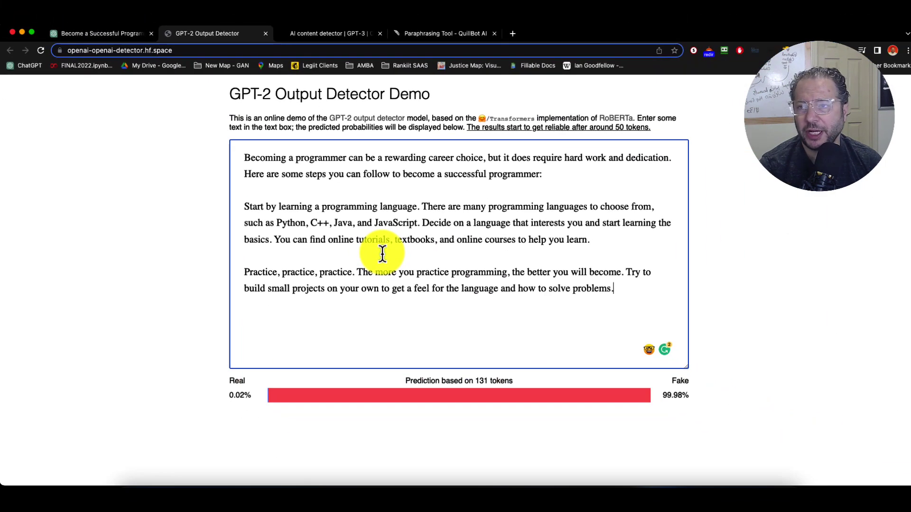
click(313, 33)
Analyze the pasted passage in Writer's AI Content Detector, getting a 3% human-generated score.
click(401, 210)
key(super+v)
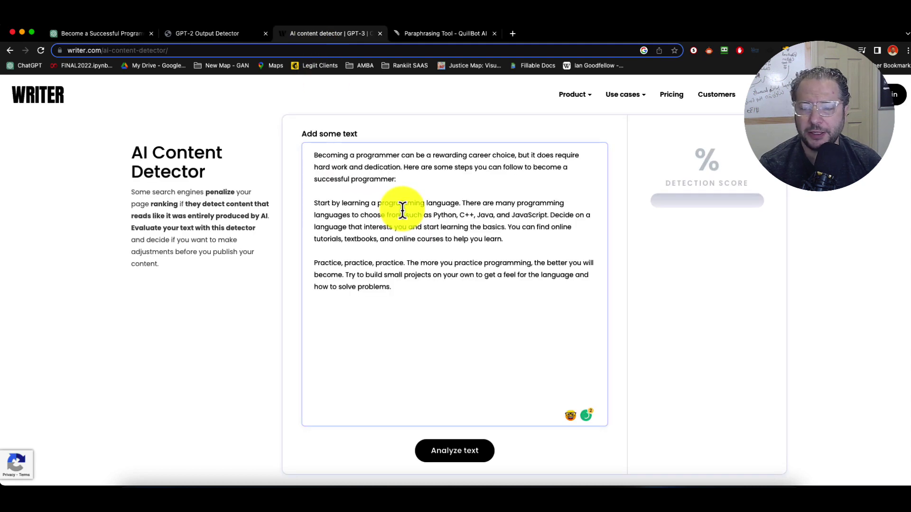
click(447, 455)
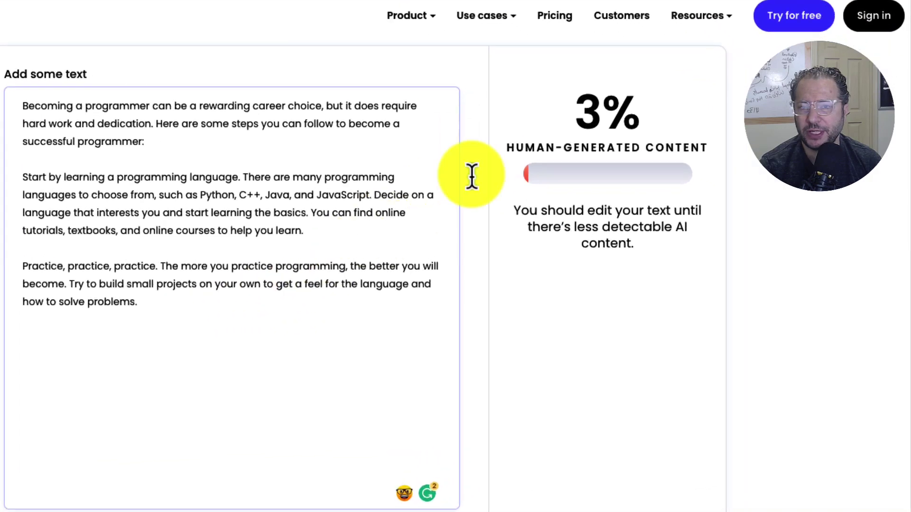
drag(687, 158, 718, 158)
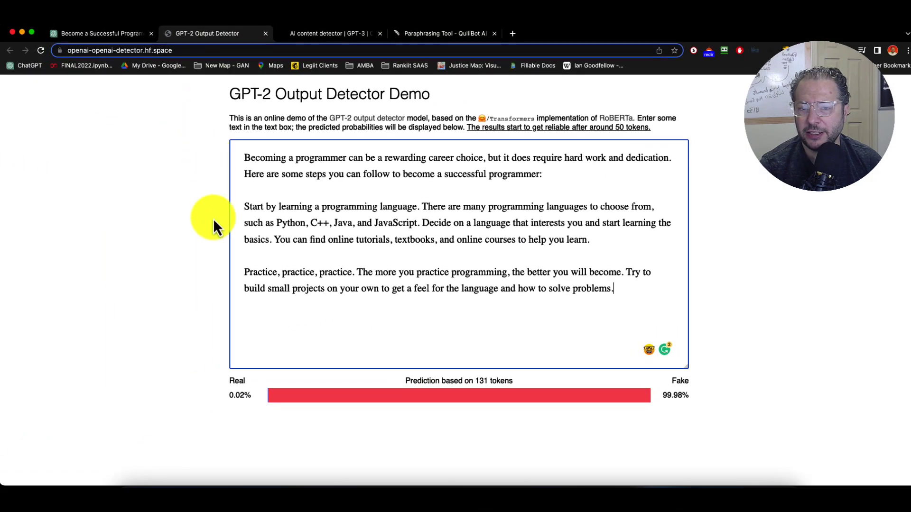
Review the Real and 99.98% Fake figures in the GPT-2 Output Detector, then go to QuillBot.
drag(227, 380, 266, 405)
drag(663, 396, 700, 411)
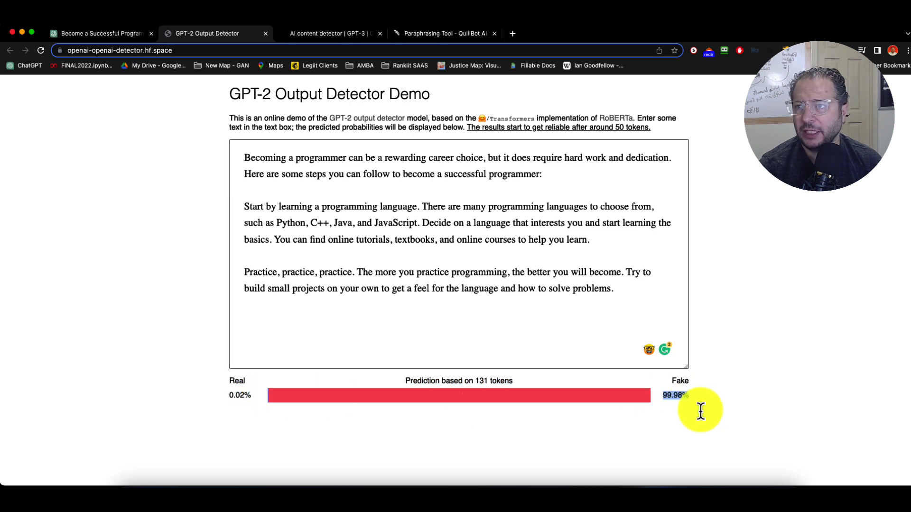
click(315, 37)
click(454, 36)
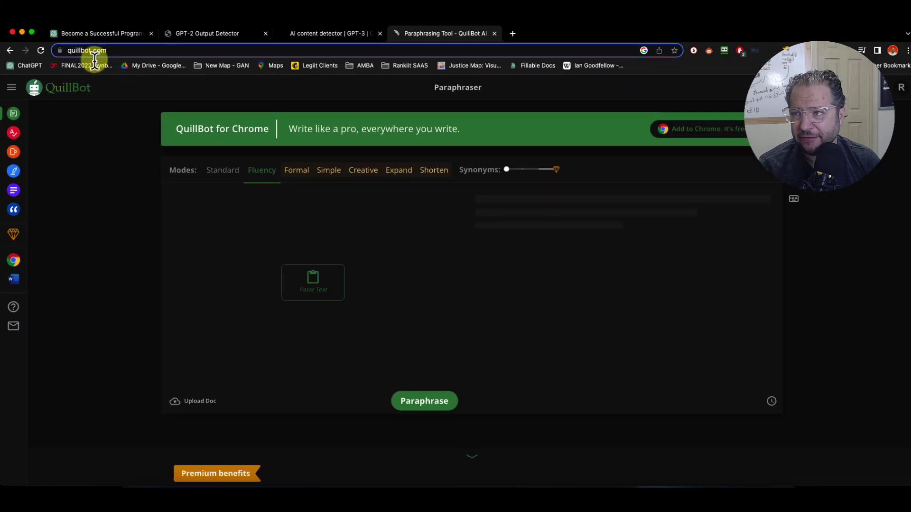
Paraphrase the passage in QuillBot Fluency mode with a higher Synonyms level and copy the result.
click(210, 219)
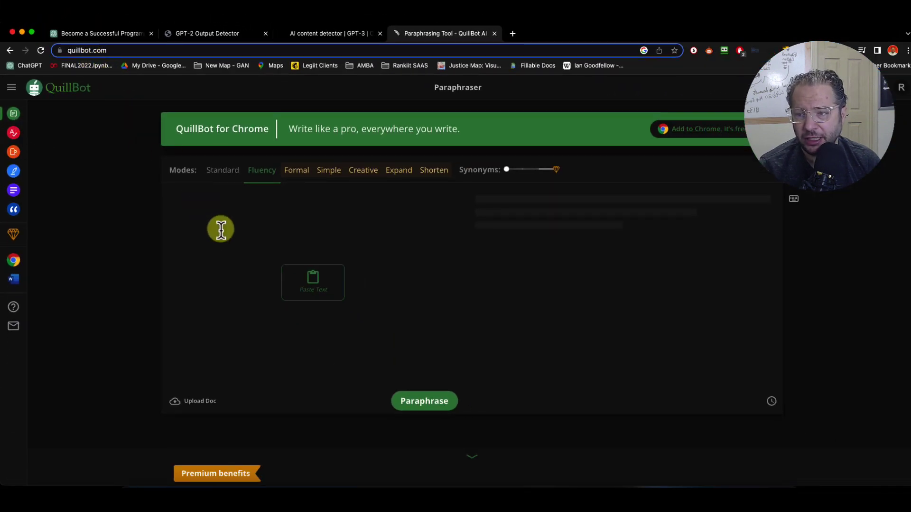
key(super+v)
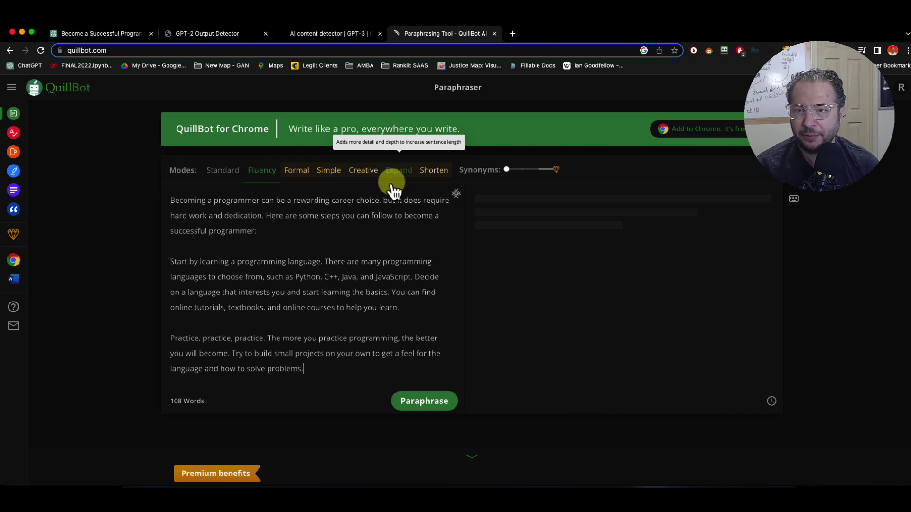
click(418, 402)
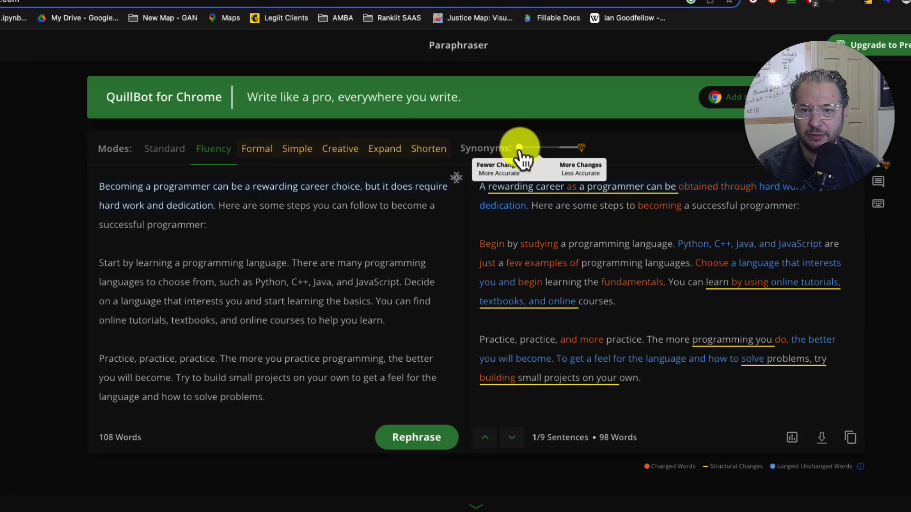
drag(520, 148, 535, 150)
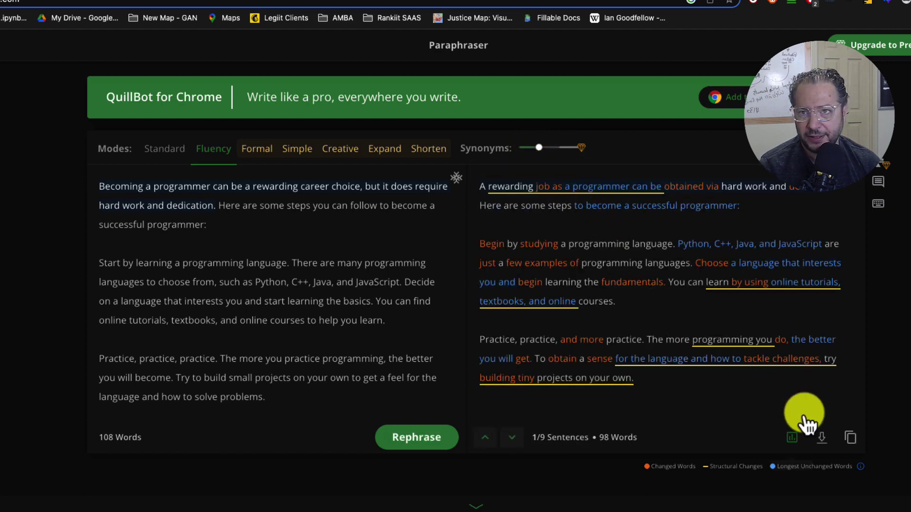
click(848, 441)
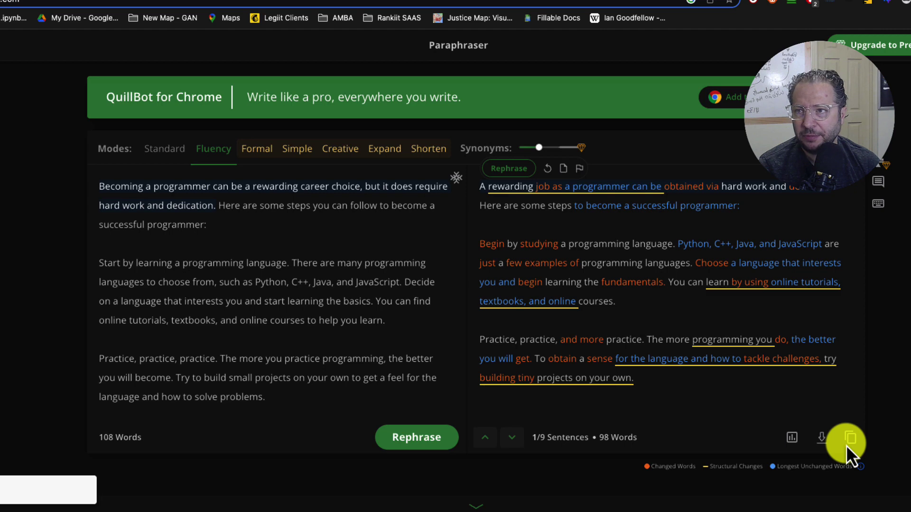
Replace the detector text with the QuillBot paraphrase and delete the comma after 'Java'.
click(201, 5)
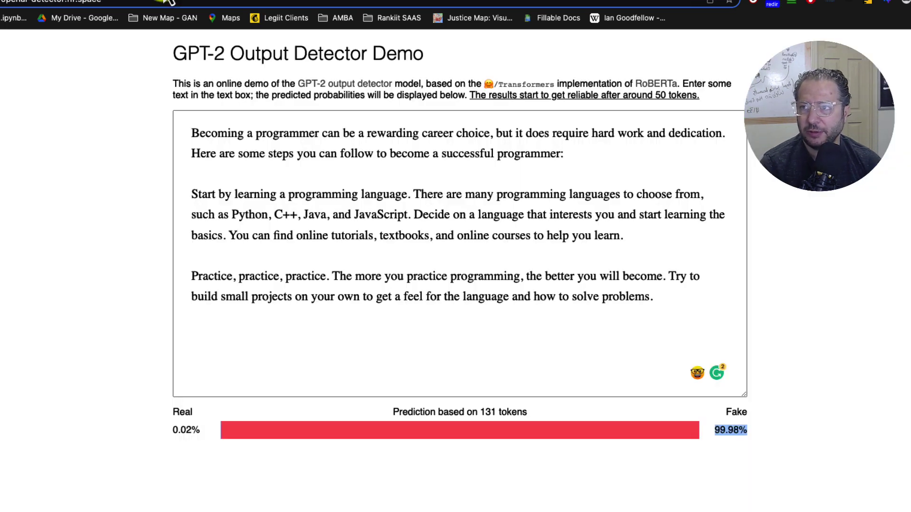
click(336, 255)
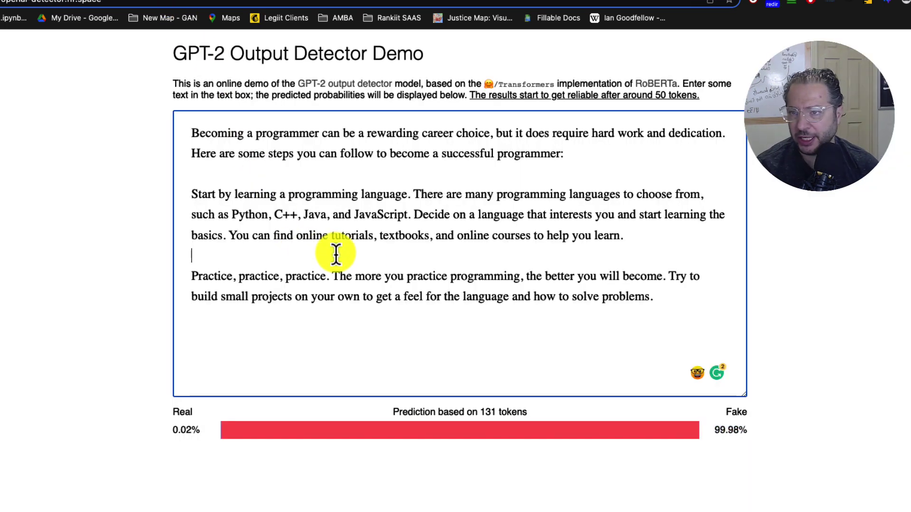
key(ctrl+a)
key(BackSpace)
key(ctrl+v)
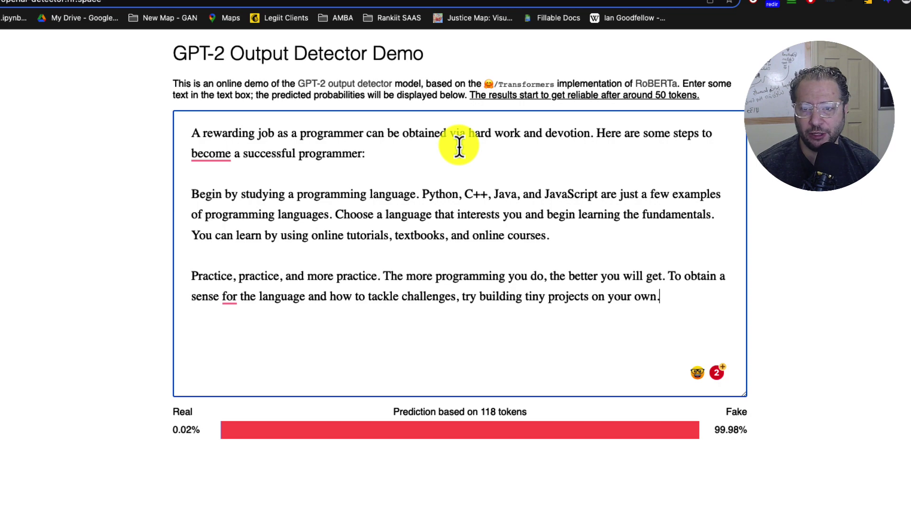
click(517, 195)
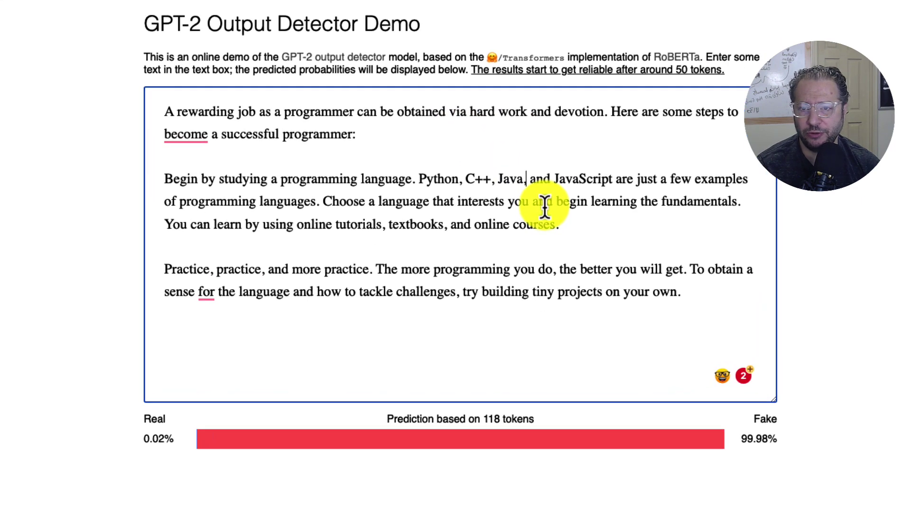
key(BackSpace)
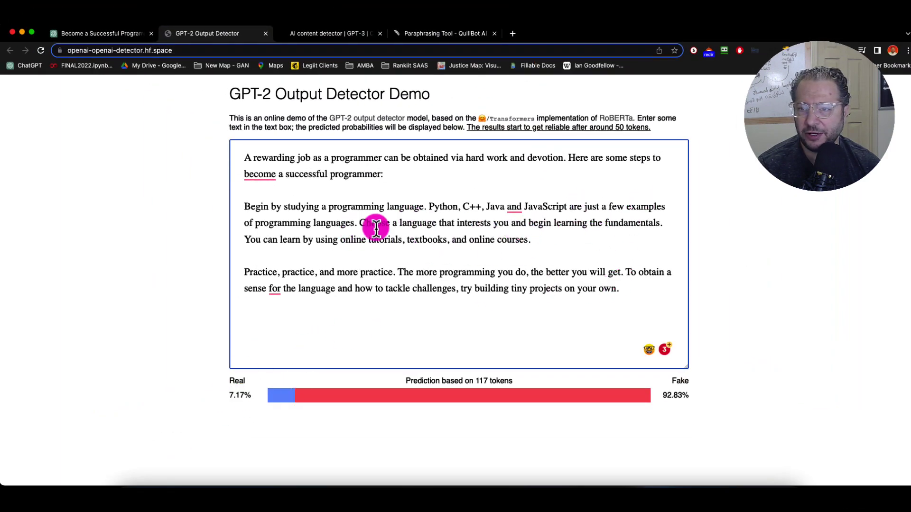
Add a space before 'Choose' and delete the comma after 'textbooks', reaching 71.51% real.
click(359, 223)
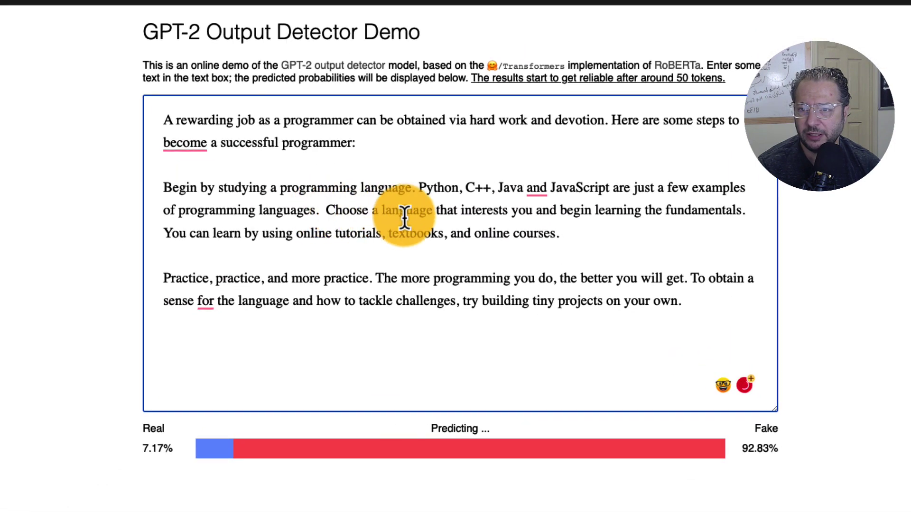
click(580, 232)
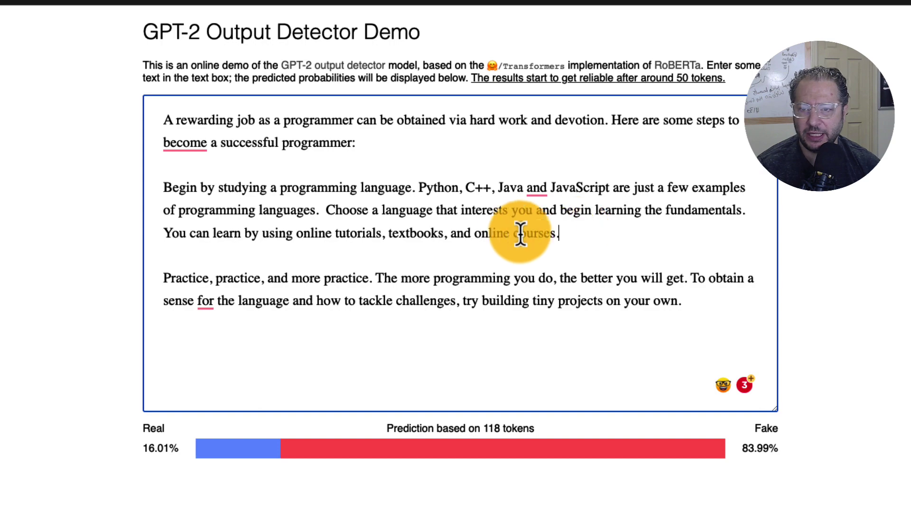
click(443, 232)
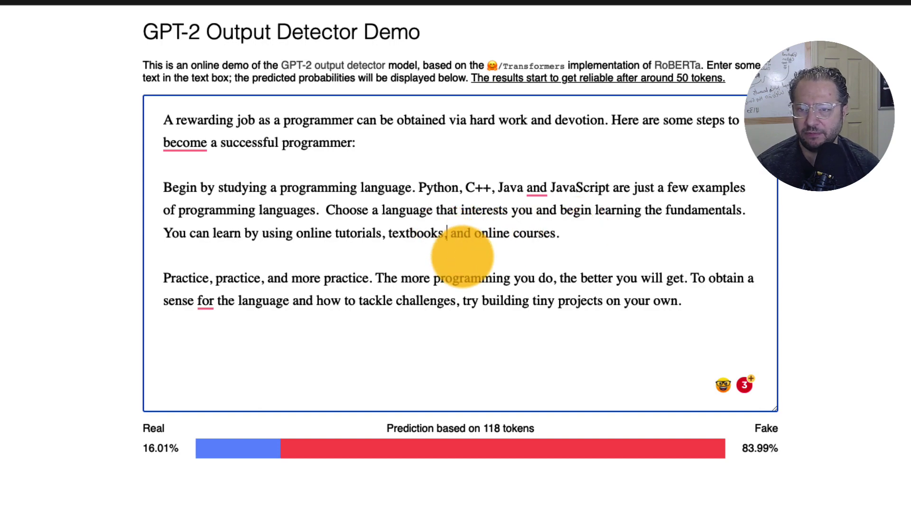
key(BackSpace)
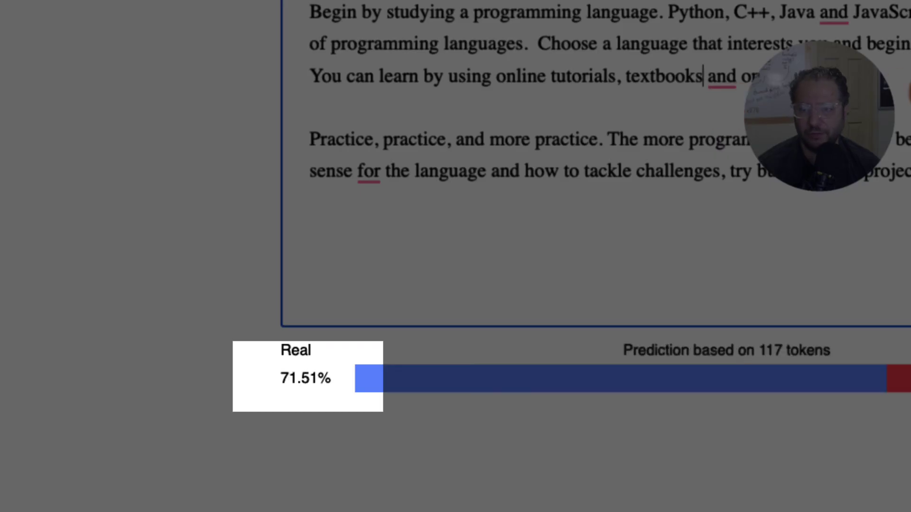
click(294, 392)
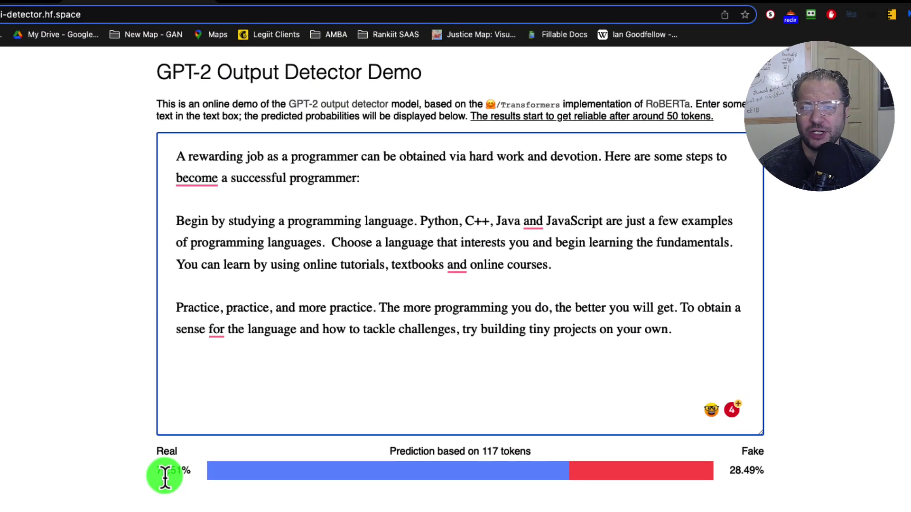
Test deleting and retyping the comma after the second 'practice', then select the Practice paragraph.
mouse_move(434, 283)
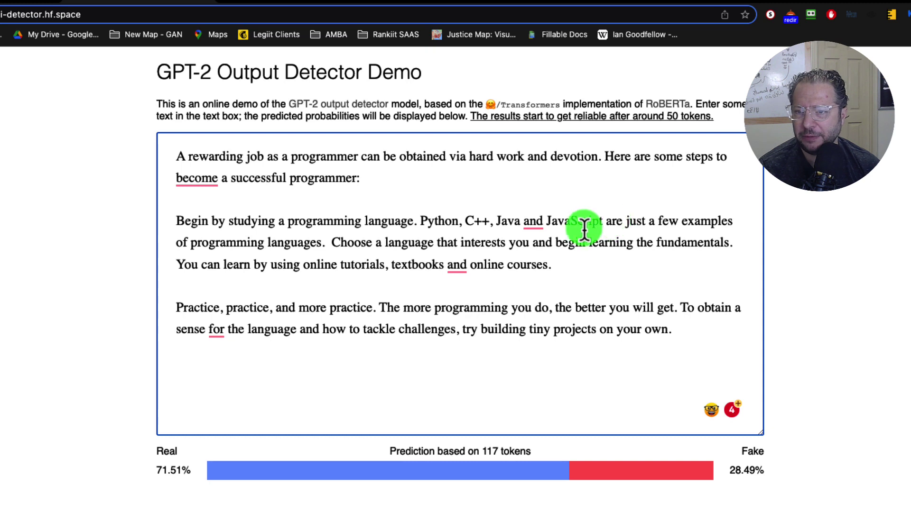
click(271, 307)
key(BackSpace)
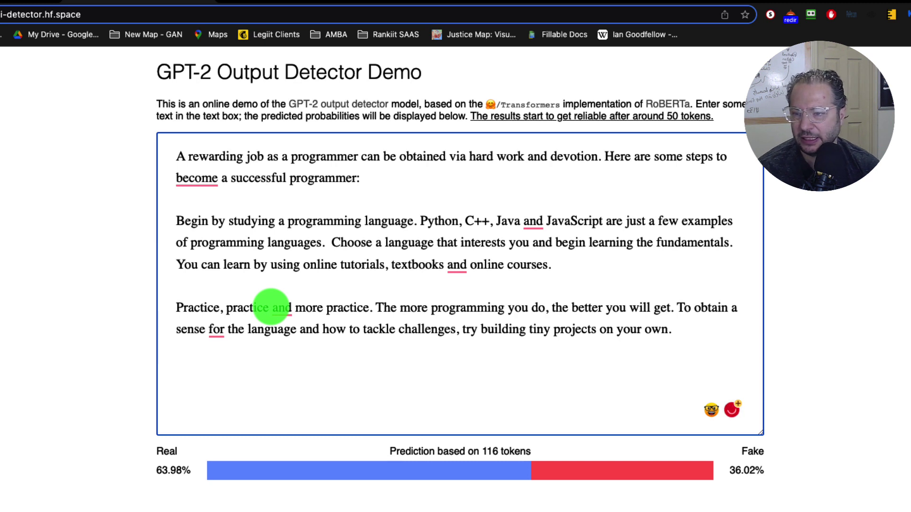
text(,)
click(464, 309)
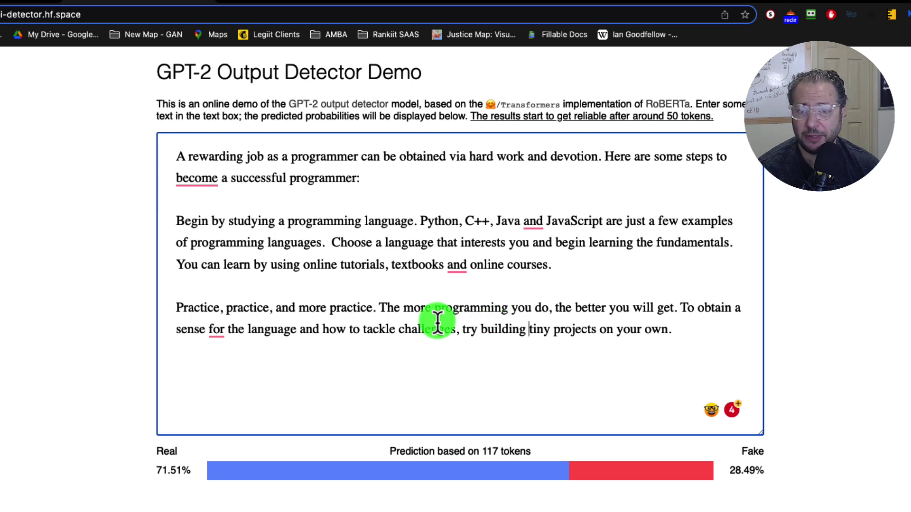
drag(176, 309, 681, 341)
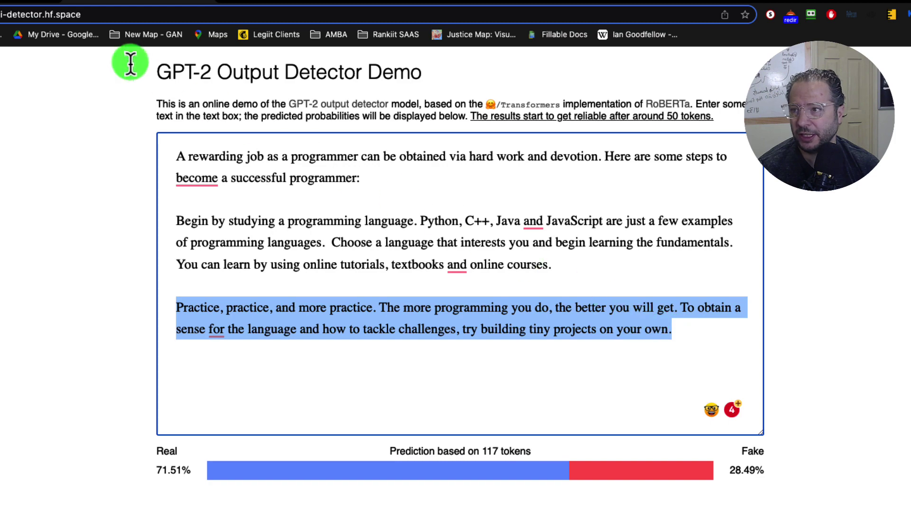
click(38, 1)
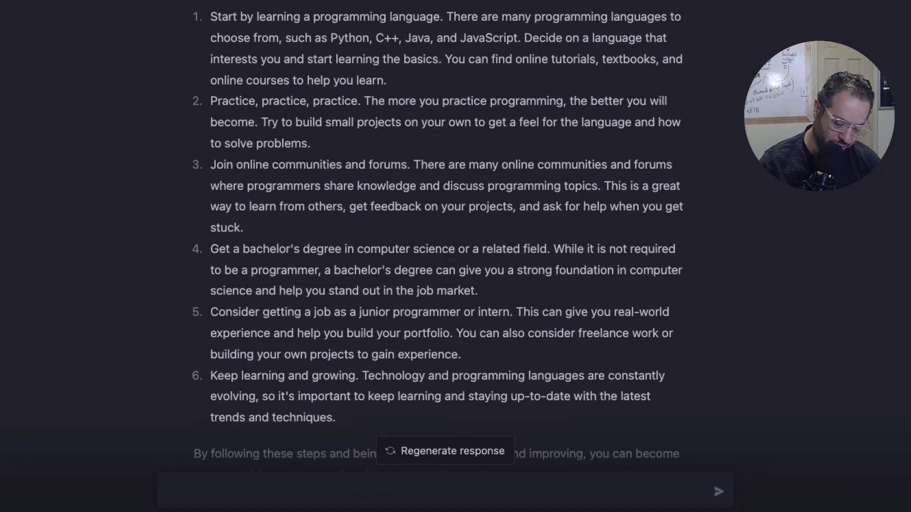
In a new ChatGPT chat, request a more creative, expanded rewrite of the pasted Practice paragraph.
click(271, 486)
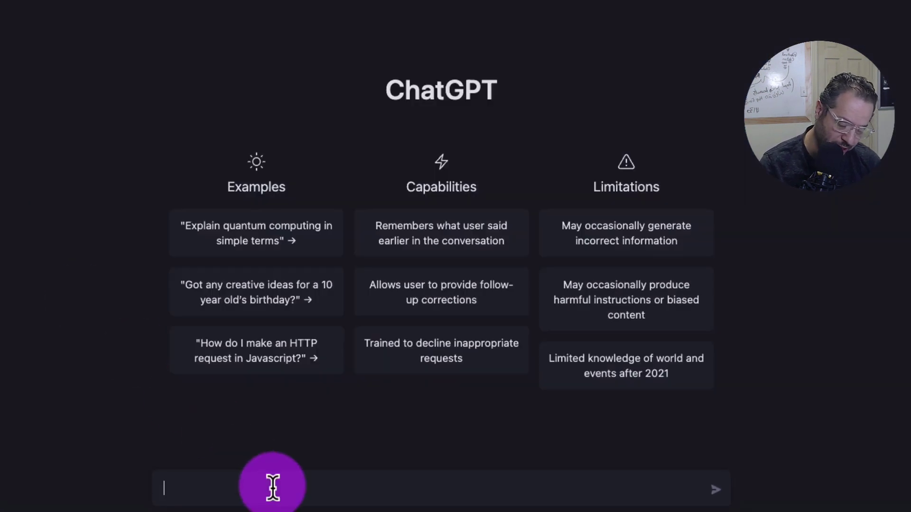
text(Rewrit)
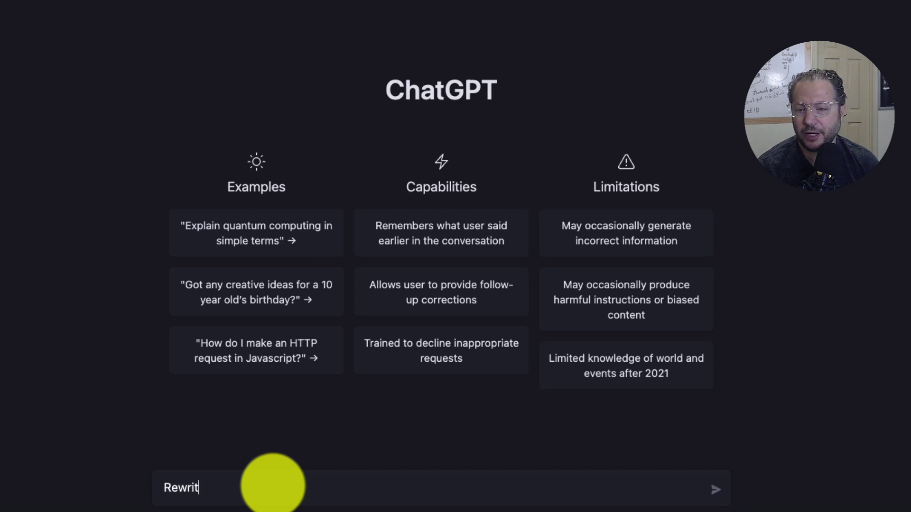
text(e this paragraoh)
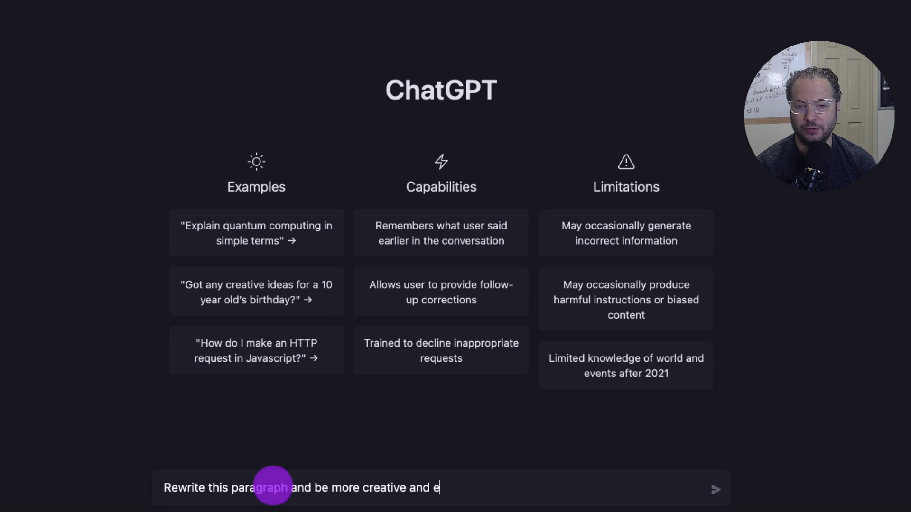
key(BackSpace)
text(d)
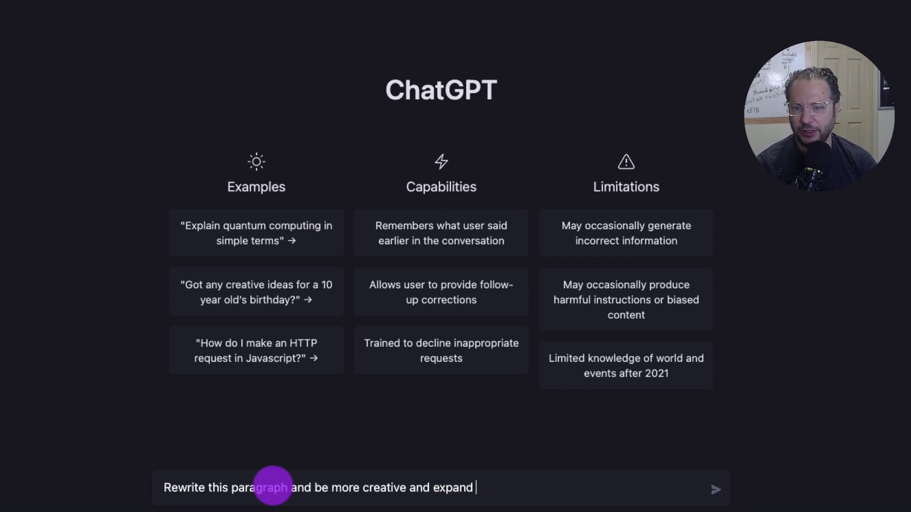
key(shift+Return)
key(ctrl+v)
key(Return)
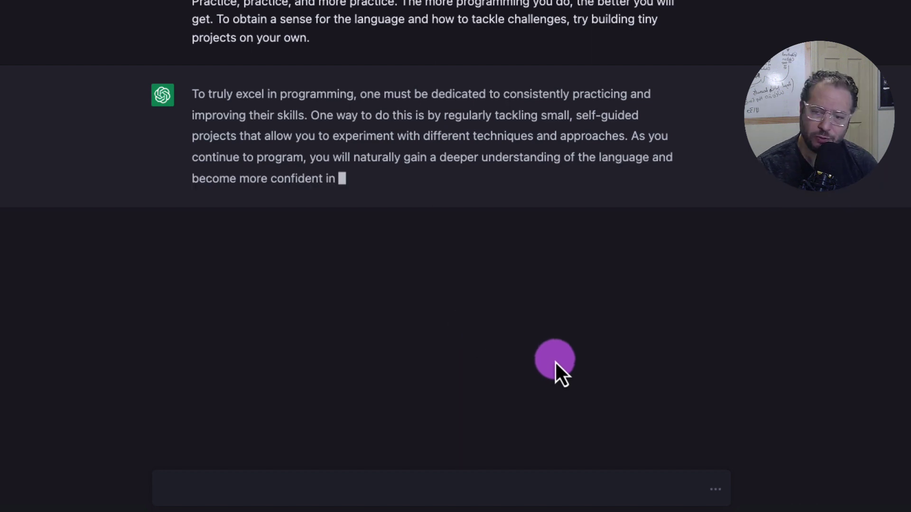
Ask ChatGPT to 'Use simple words' and select the simplified 'To get good at programming…' reply.
text(Use simplewor)
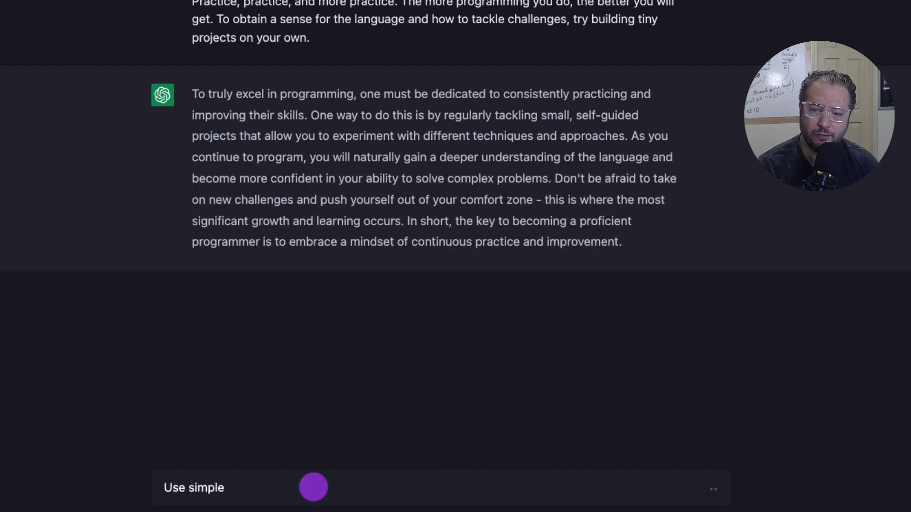
key(BackSpace)
key(BackSpace)
key(BackSpace)
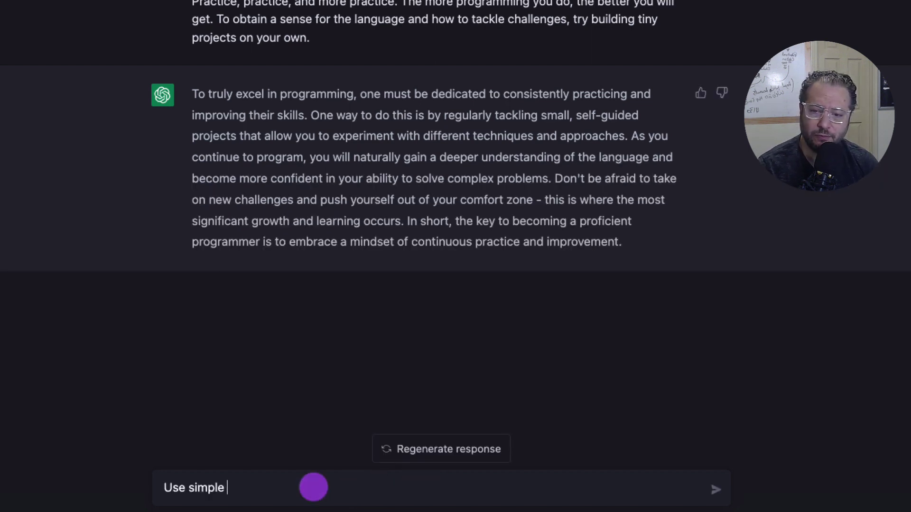
text(words)
key(Return)
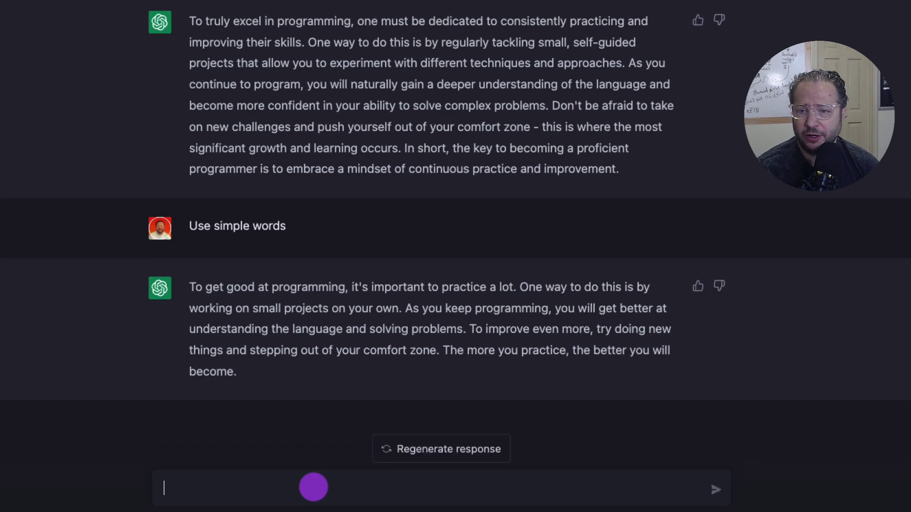
drag(253, 377, 186, 291)
key(super+c)
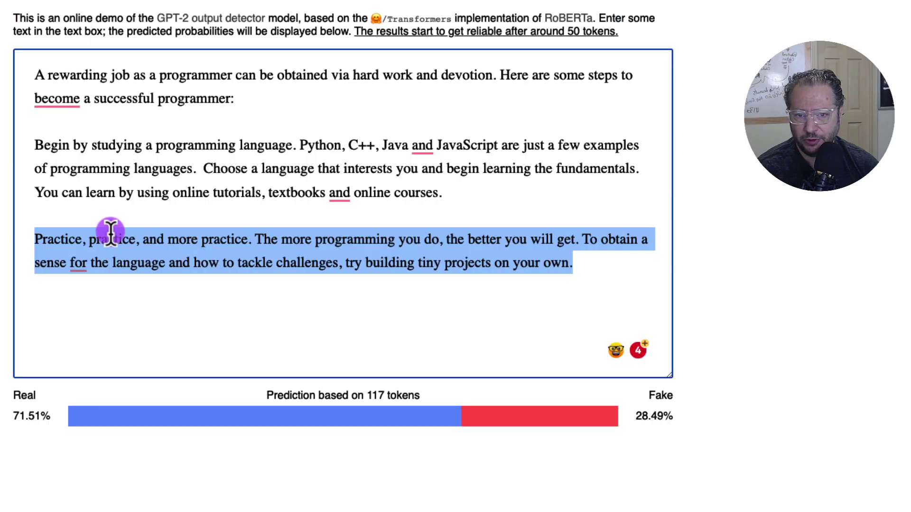
Replace the detector's Practice paragraph with the simplified ChatGPT version.
key(Right)
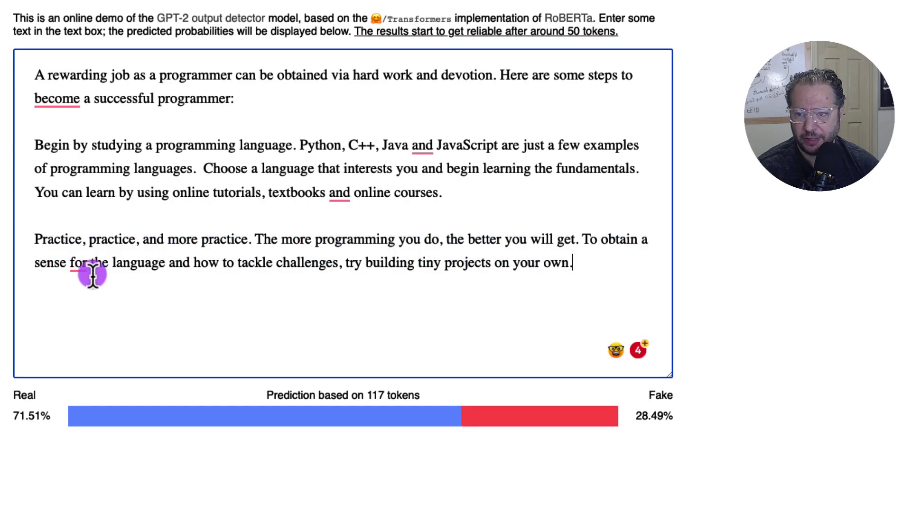
drag(36, 239, 646, 274)
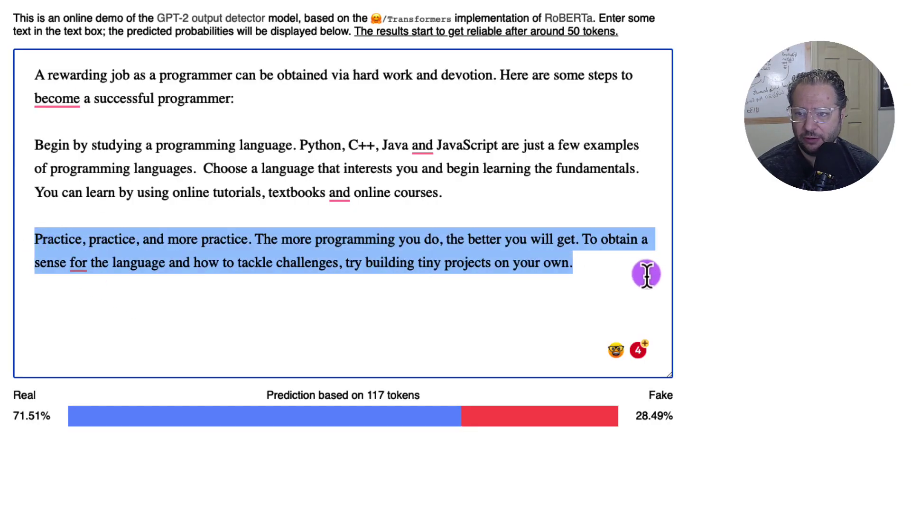
key(BackSpace)
key(super+v)
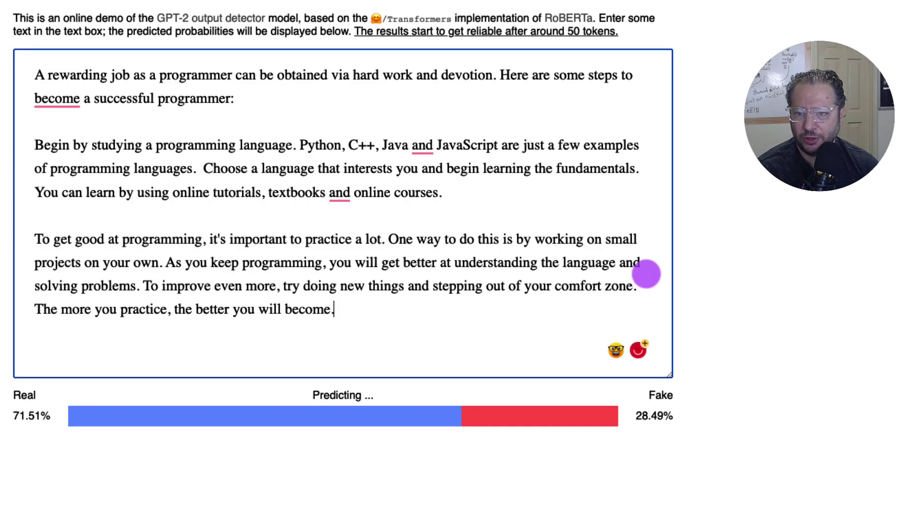
Test removing the commas after 'programming' and 'more', then undo back to the original paragraph.
click(323, 263)
key(BackSpace)
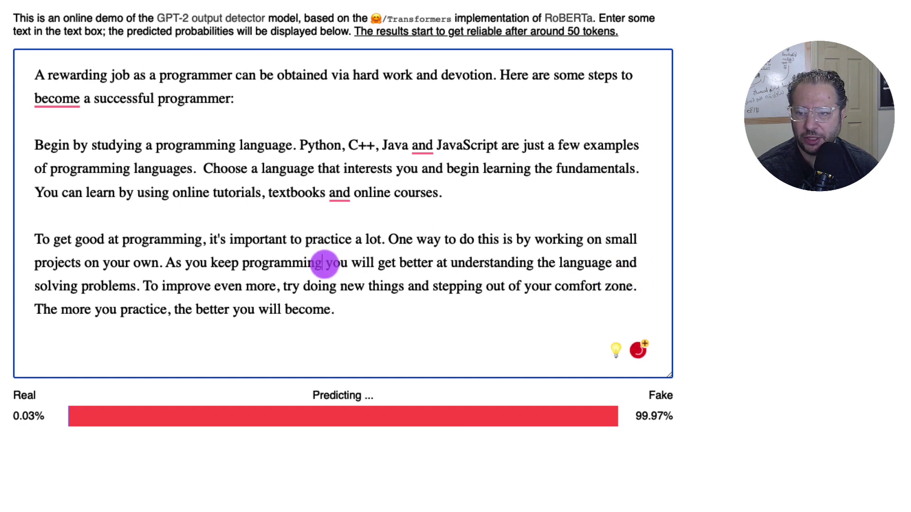
click(433, 263)
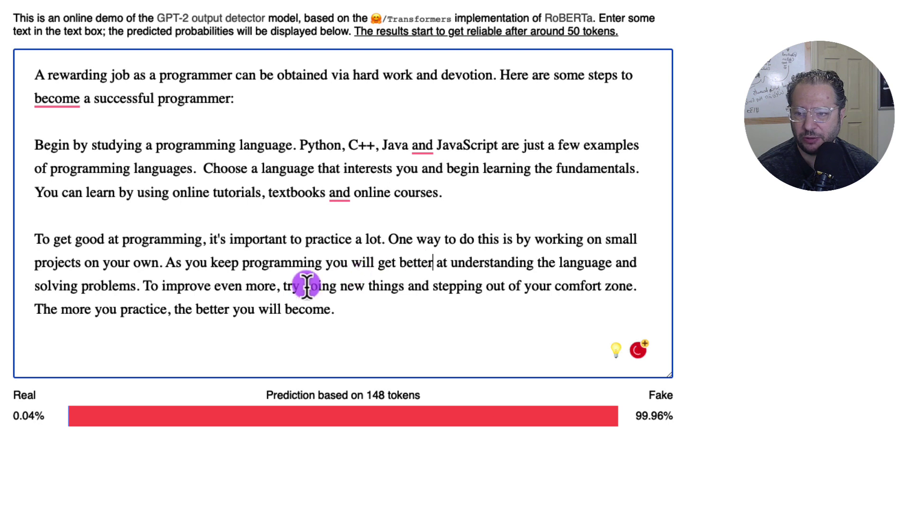
click(278, 286)
key(BackSpace)
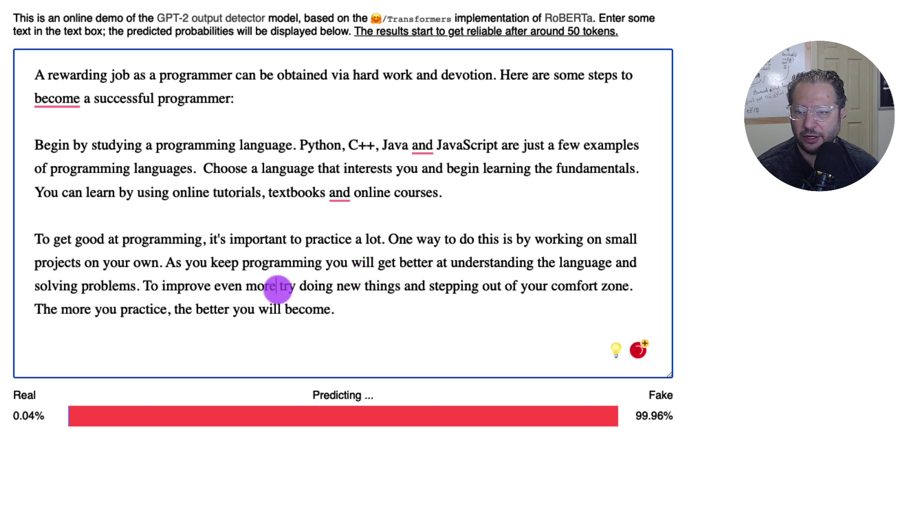
key(super+z)
key(super+z)
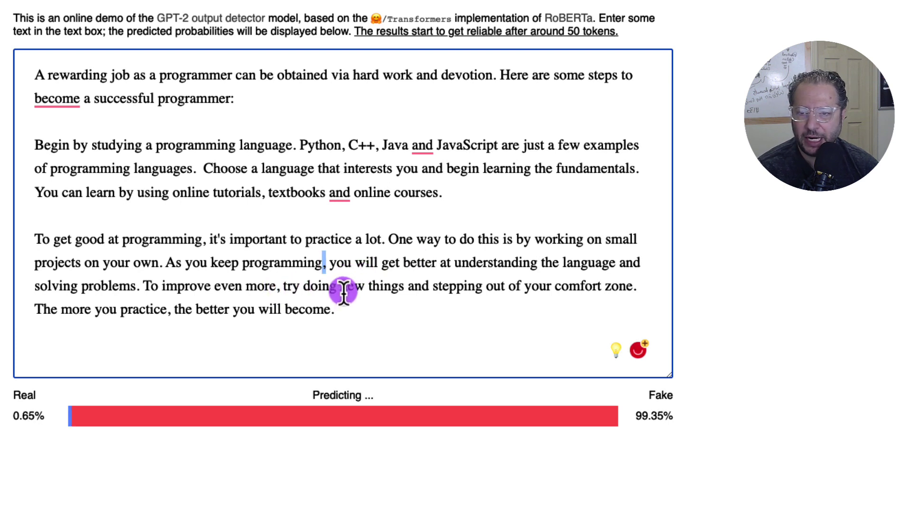
key(super+z)
key(super+z)
Delete the comma after 'tutorials', raising the Real score to 99.60%.
click(356, 290)
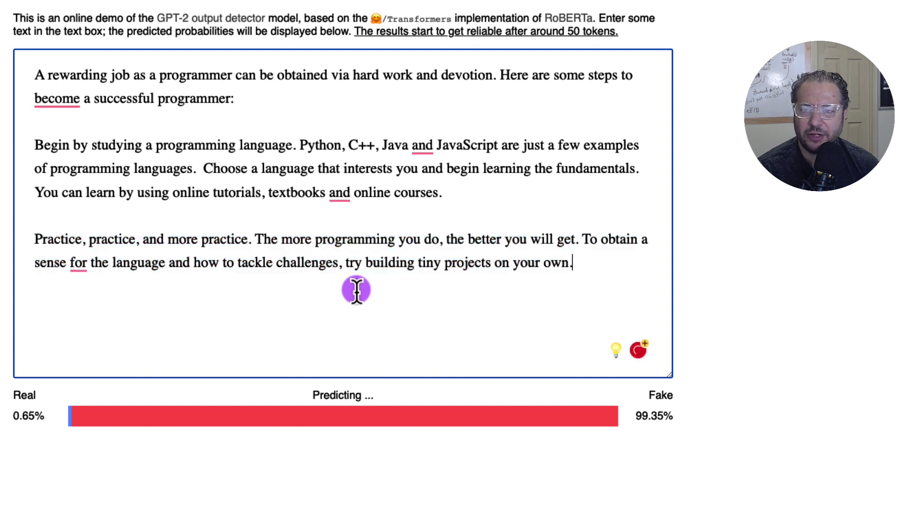
mouse_move(340, 195)
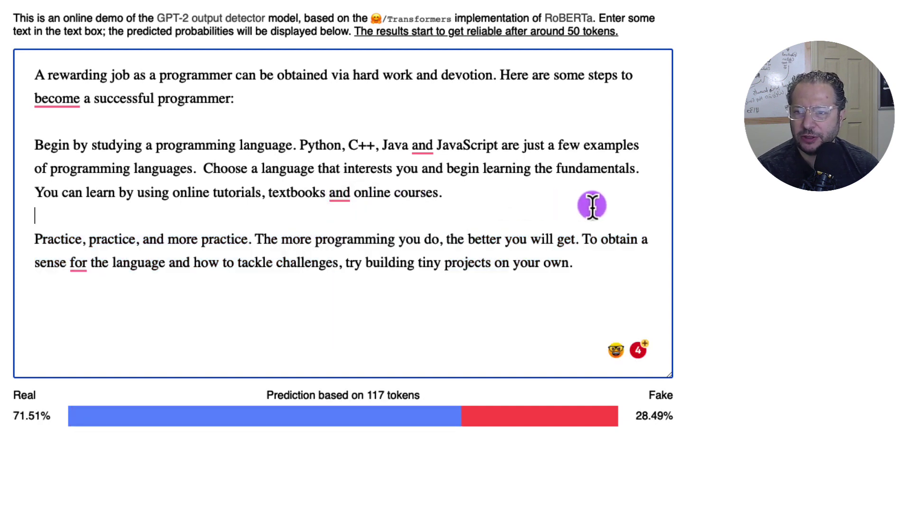
click(264, 198)
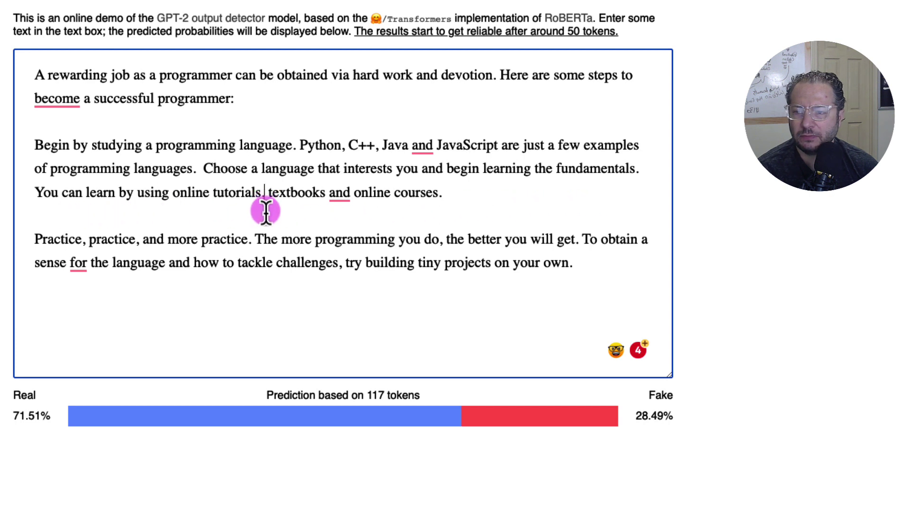
key(BackSpace)
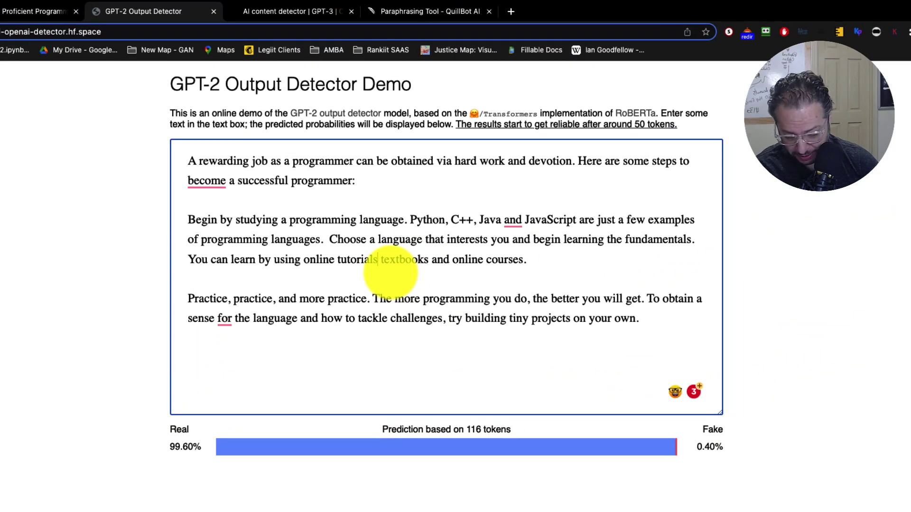
Copy the comma-edited paraphrase out of the GPT-2 Output Detector.
key(super+a)
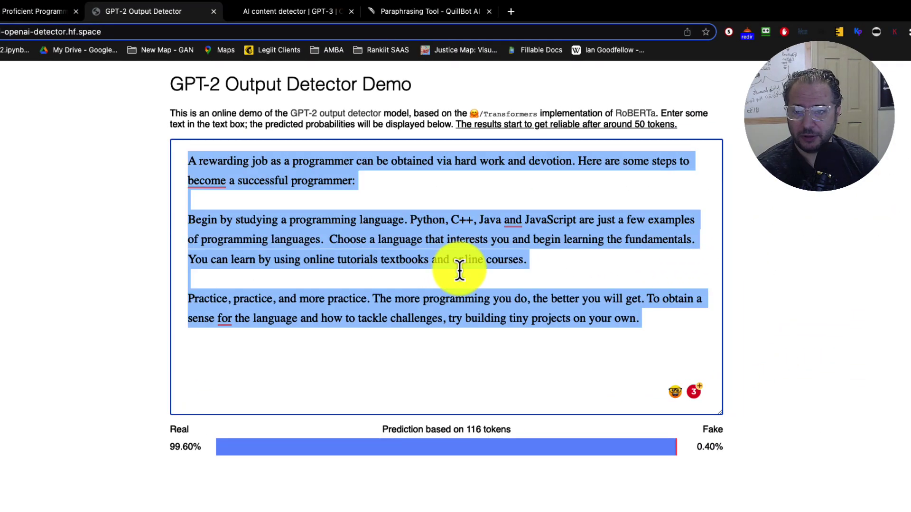
click(444, 277)
key(super+a)
key(super+c)
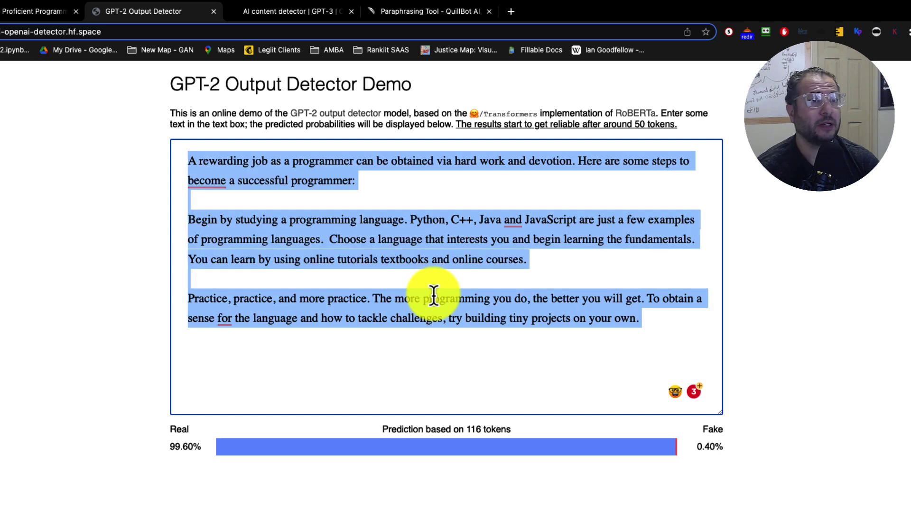
click(394, 226)
Replace the old text in Writer's AI Content Detector with the edited paraphrase, now scoring 100% human.
click(292, 13)
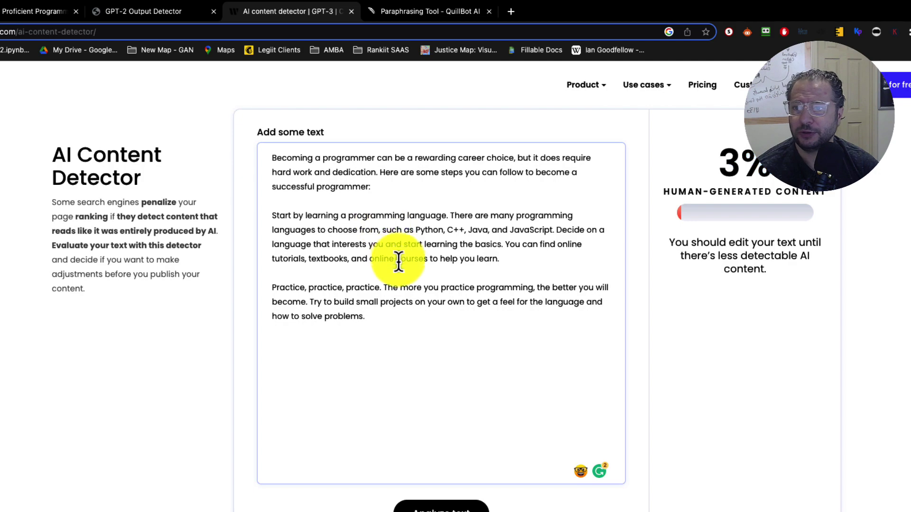
key(super+a)
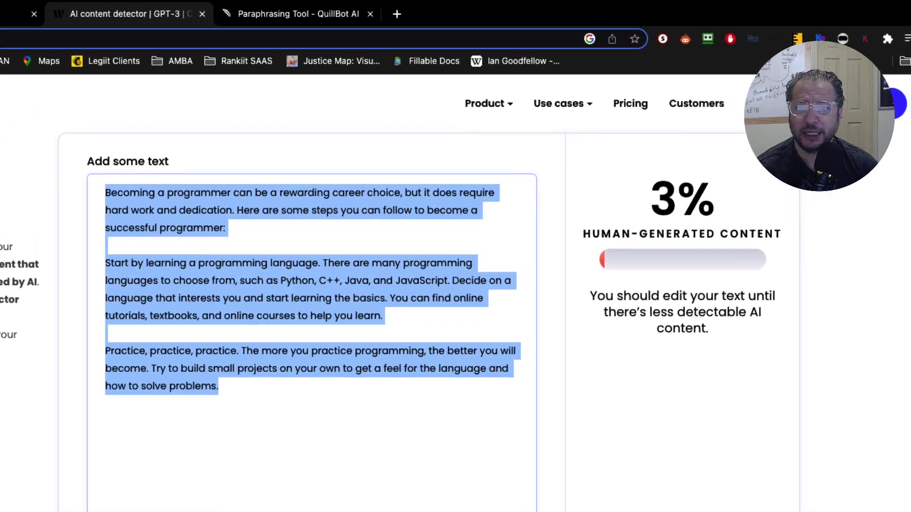
key(BackSpace)
key(super+v)
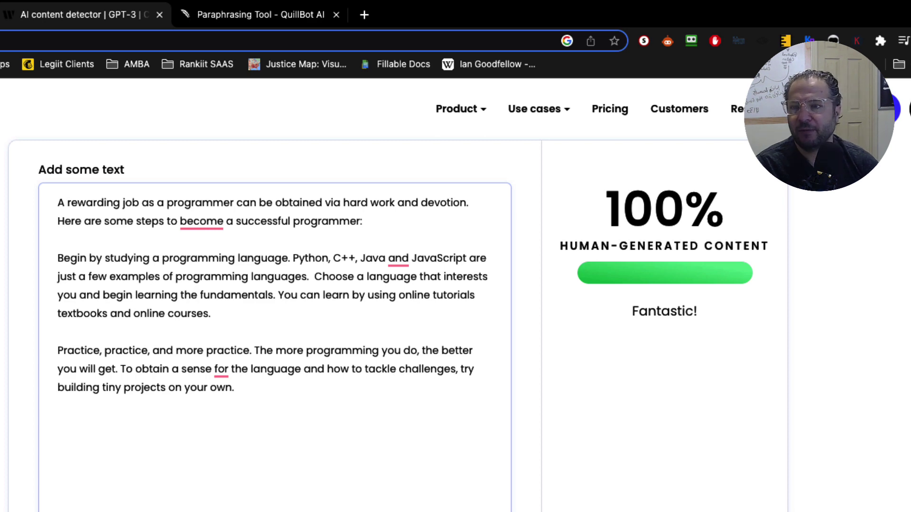
click(243, 15)
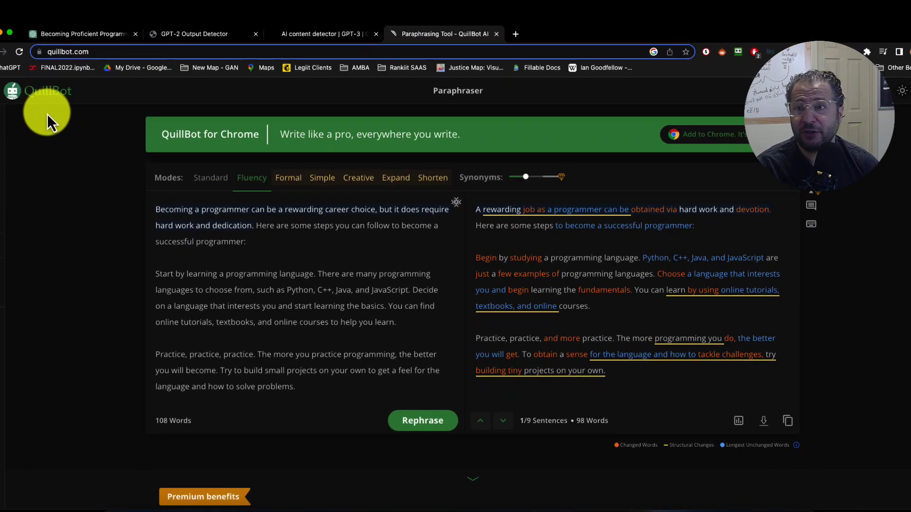
click(334, 41)
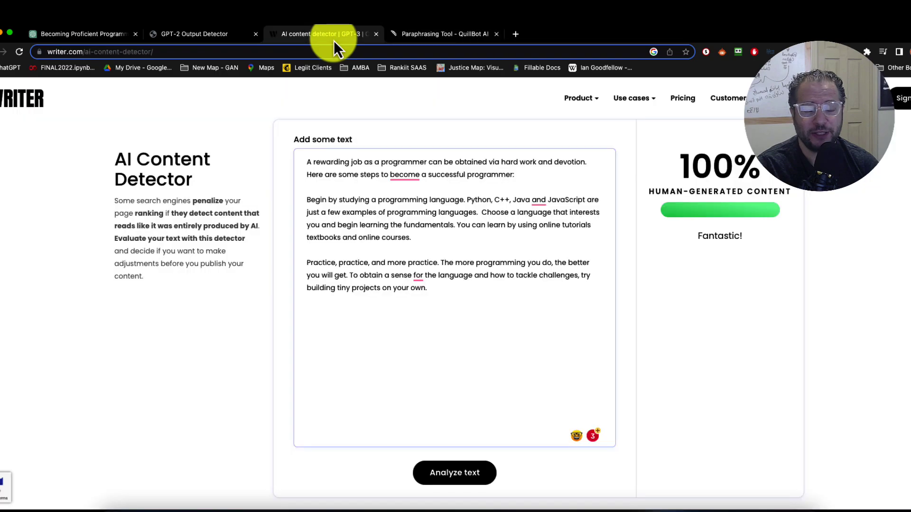